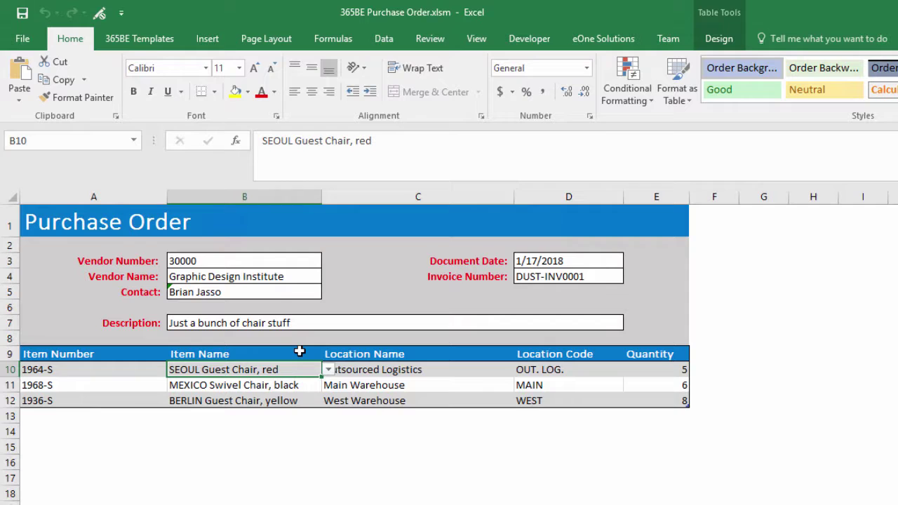
# - Browse the first line's item choices in B10 and keep SEOUL Guest Chair, red
pyautogui.hotkey('alt', 'Down')
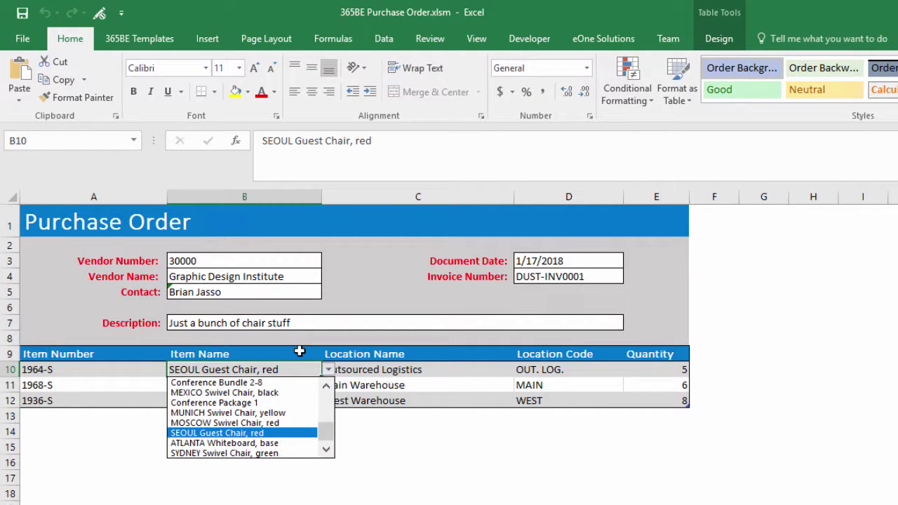
pyautogui.press('Up')
pyautogui.press('Down')
pyautogui.press('Return')
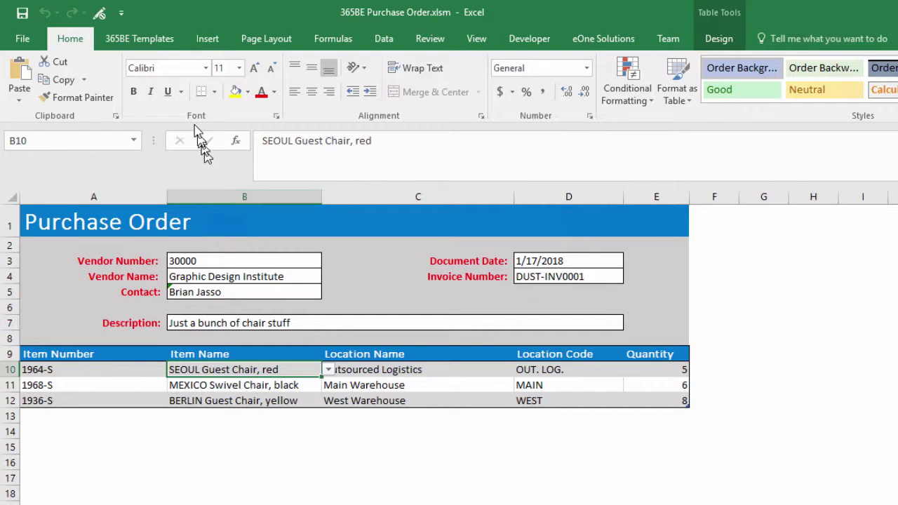
# - Run the purchase order map and dismiss the resulting error report
pyautogui.click(148, 49)
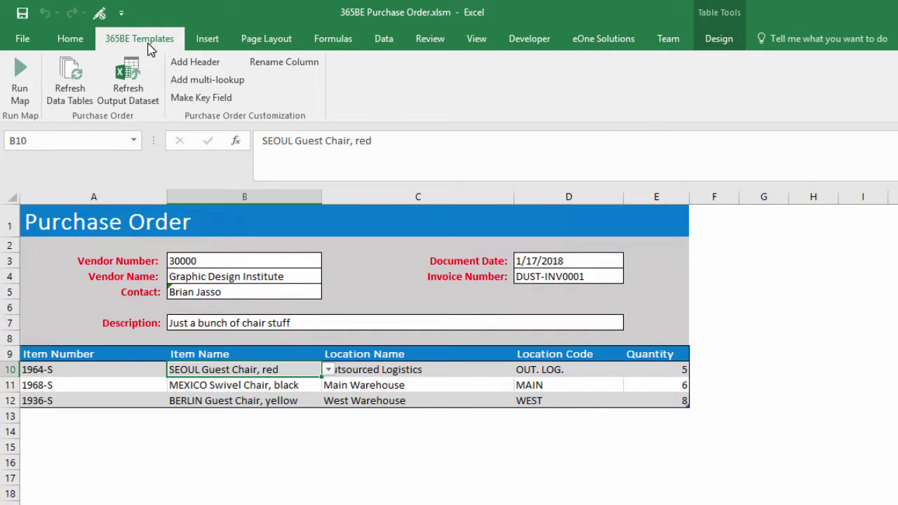
pyautogui.click(21, 78)
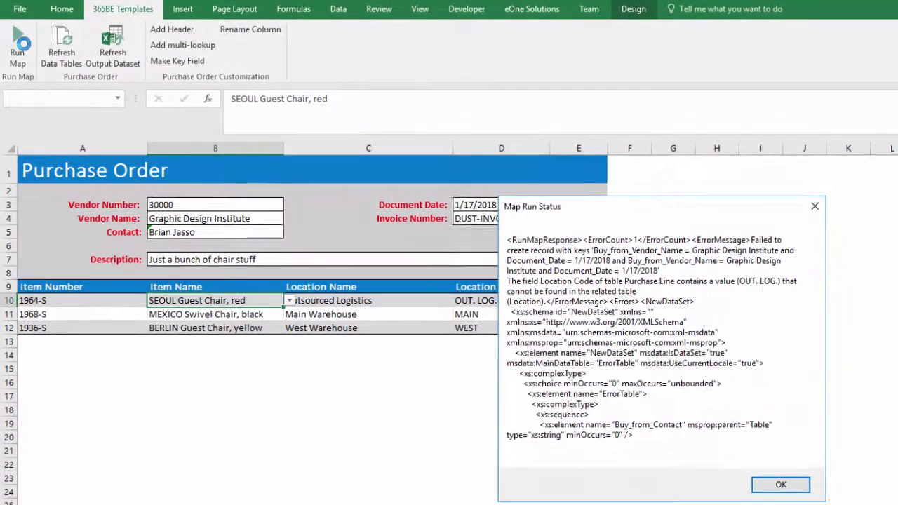
pyautogui.click(776, 483)
# - Set the first line's location code to MAIN and run the map again
pyautogui.click(529, 298)
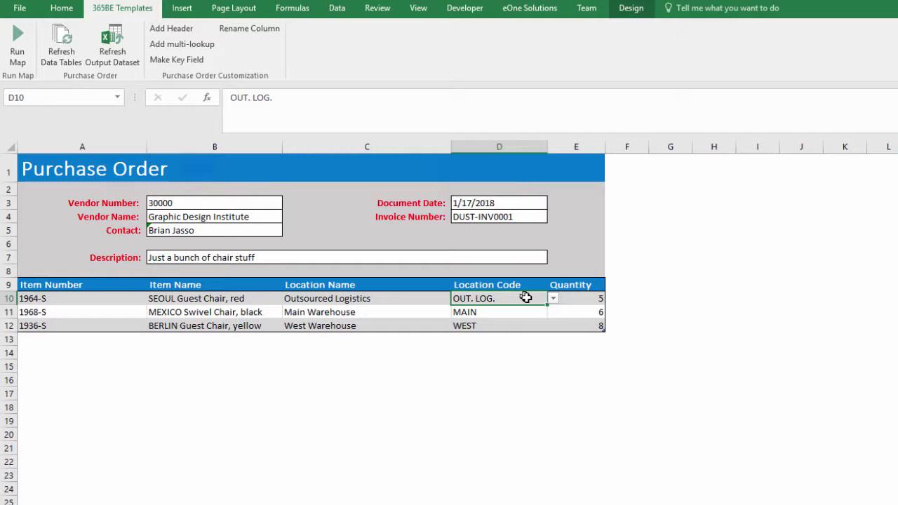
pyautogui.click(554, 299)
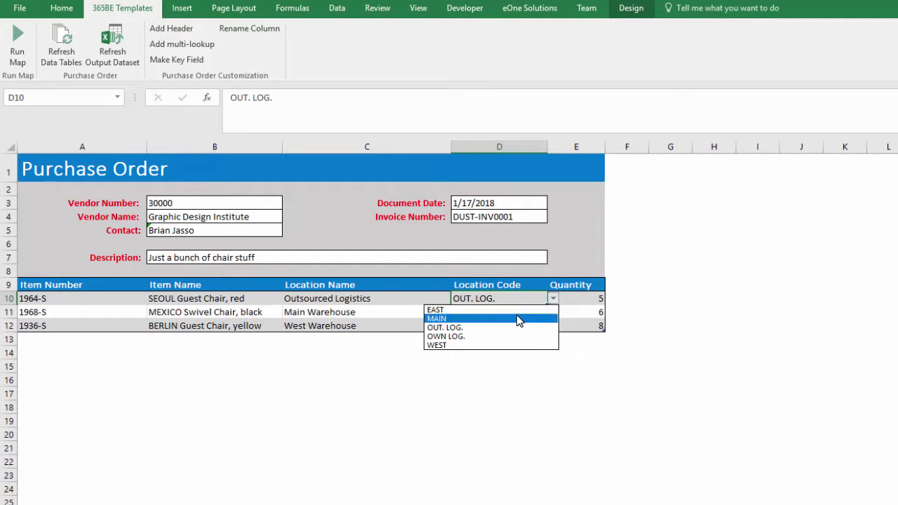
pyautogui.click(516, 316)
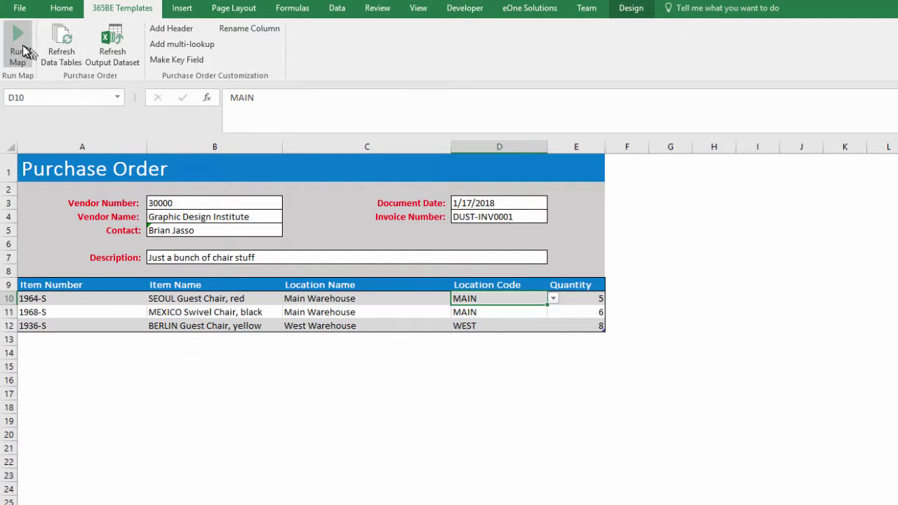
pyautogui.click(22, 48)
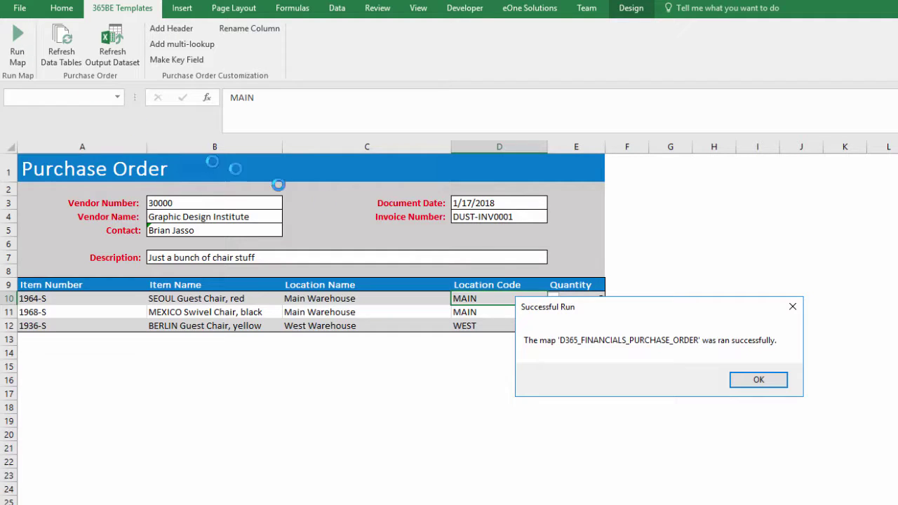
# - Acknowledge the successful map run message
pyautogui.click(748, 385)
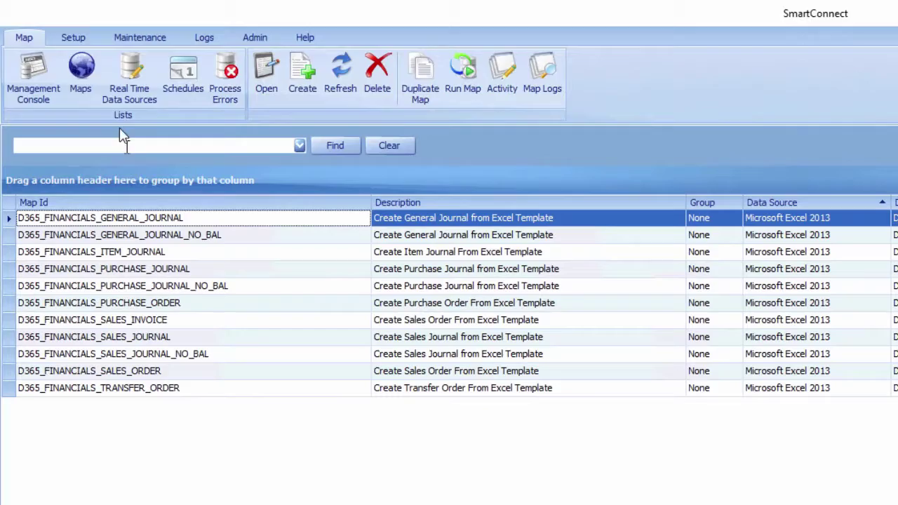
# - Show the SmartConnect Setup dialog's Web Service settings with URL, domain and username
pyautogui.click(70, 37)
pyautogui.click(22, 70)
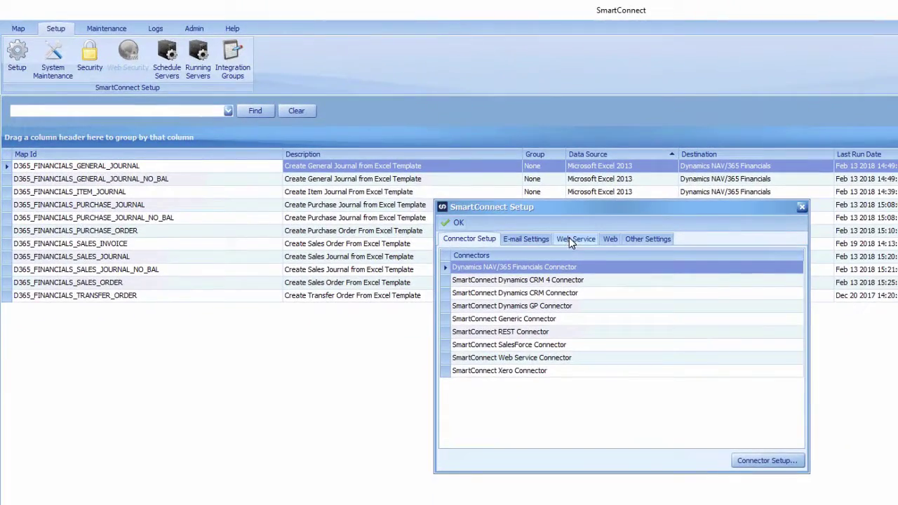
pyautogui.click(569, 237)
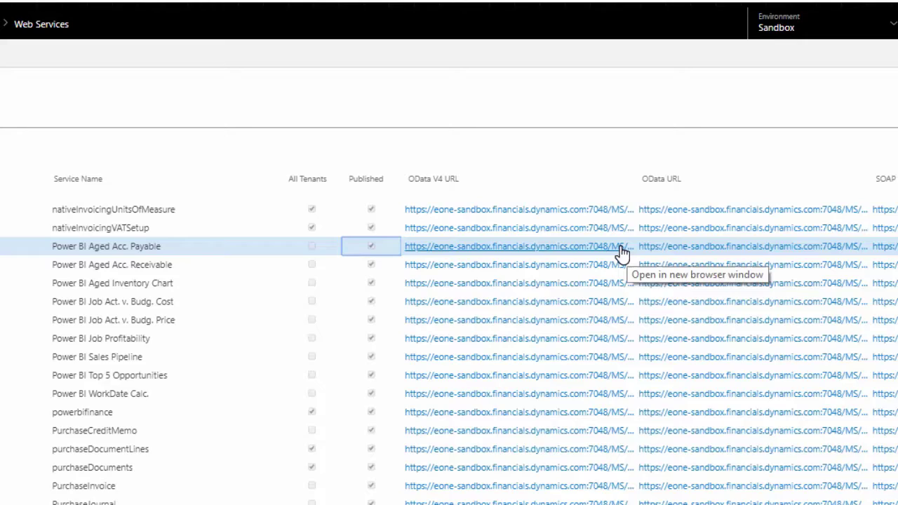
# - Copy the OData V4 URL link address of the Power BI Aged Acc. Payable service
pyautogui.rightClick(622, 253)
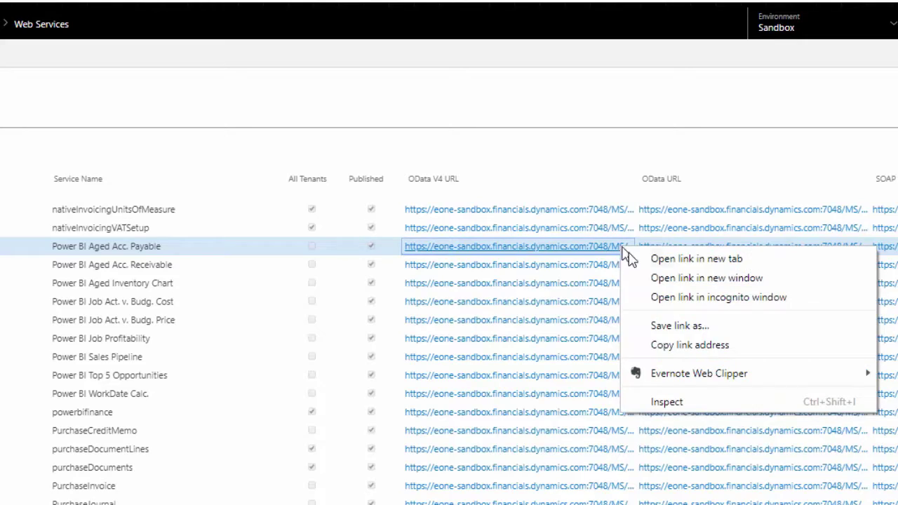
pyautogui.click(670, 347)
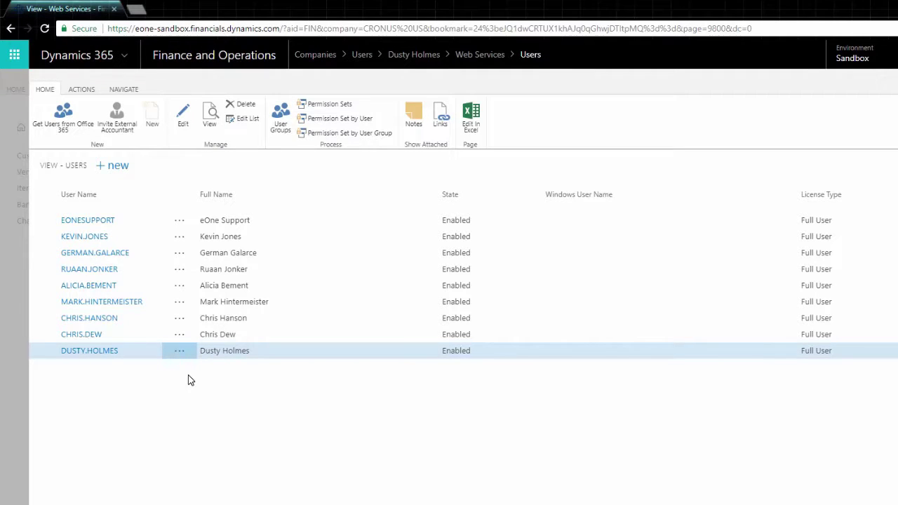
# - Open the user's card and copy its Web Service Access Key
pyautogui.click(104, 351)
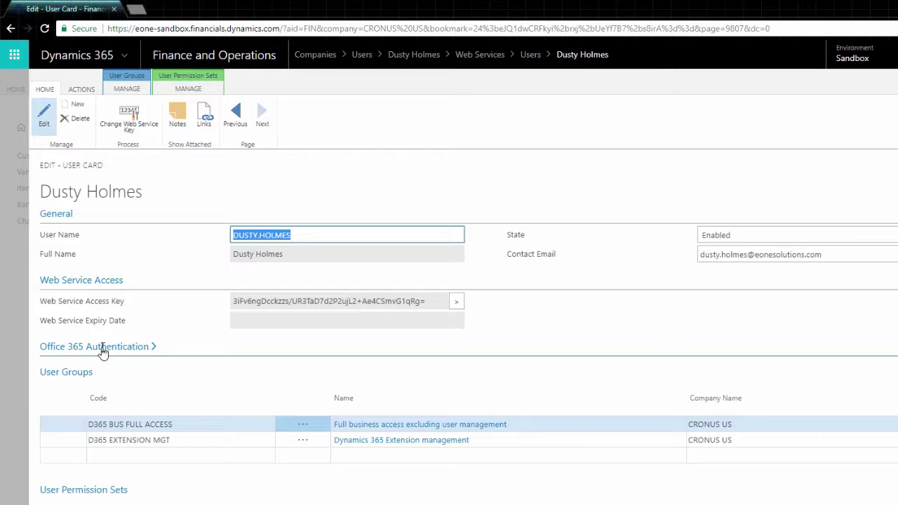
pyautogui.moveTo(425, 303); pyautogui.dragTo(232, 309)
pyautogui.rightClick(251, 304)
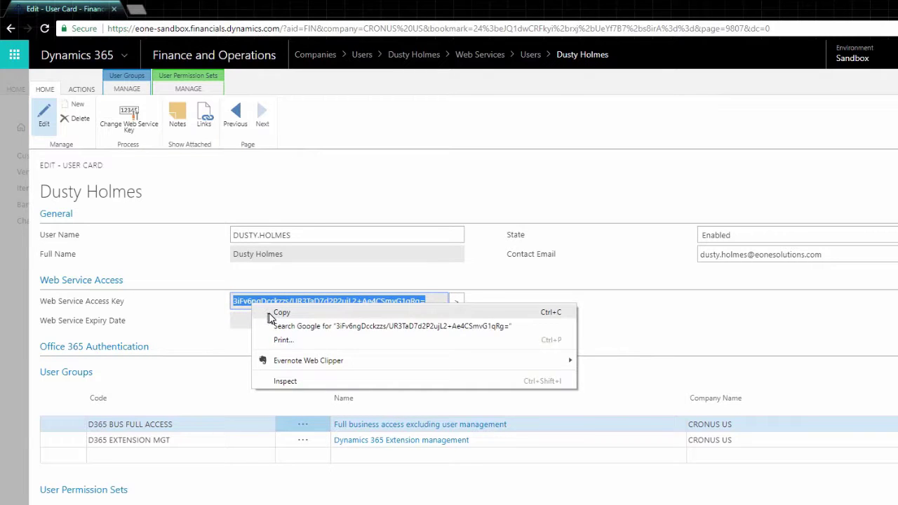
pyautogui.click(271, 314)
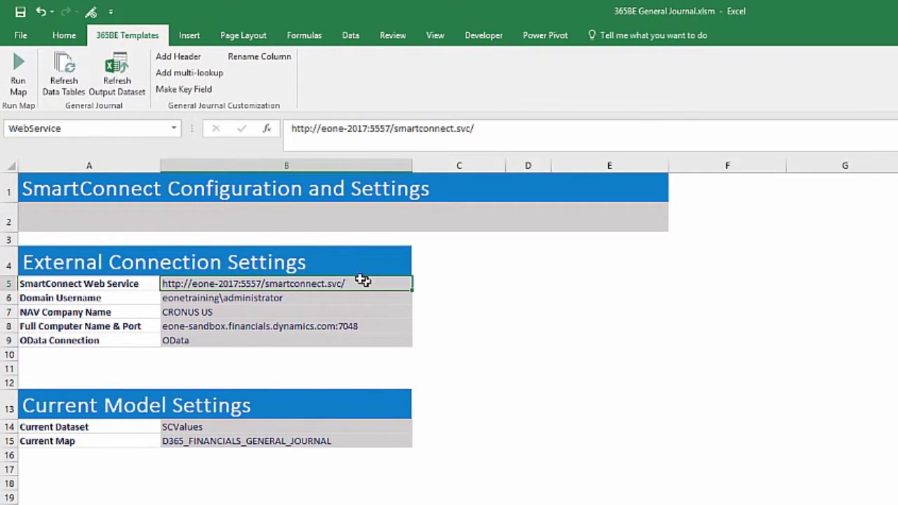
# - Start refreshing all data tables, confirming the prompt and the information message
pyautogui.click(63, 73)
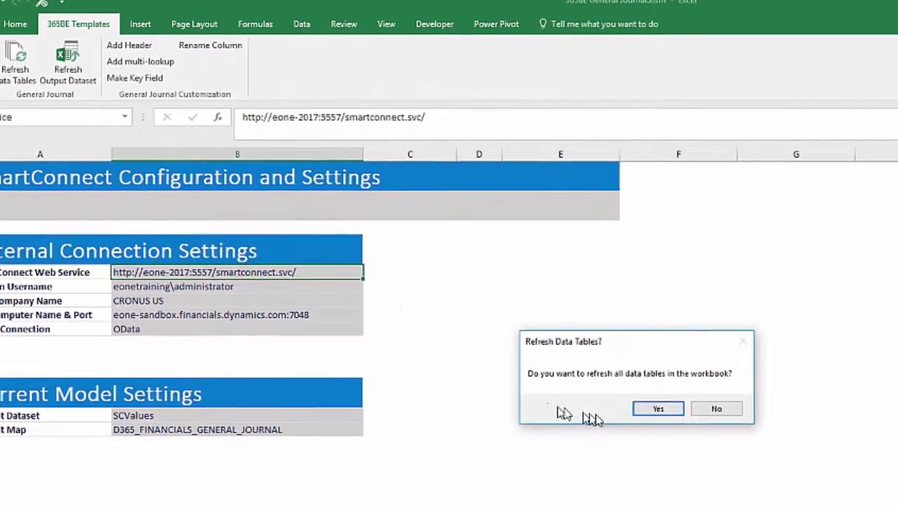
pyautogui.click(622, 411)
pyautogui.click(694, 417)
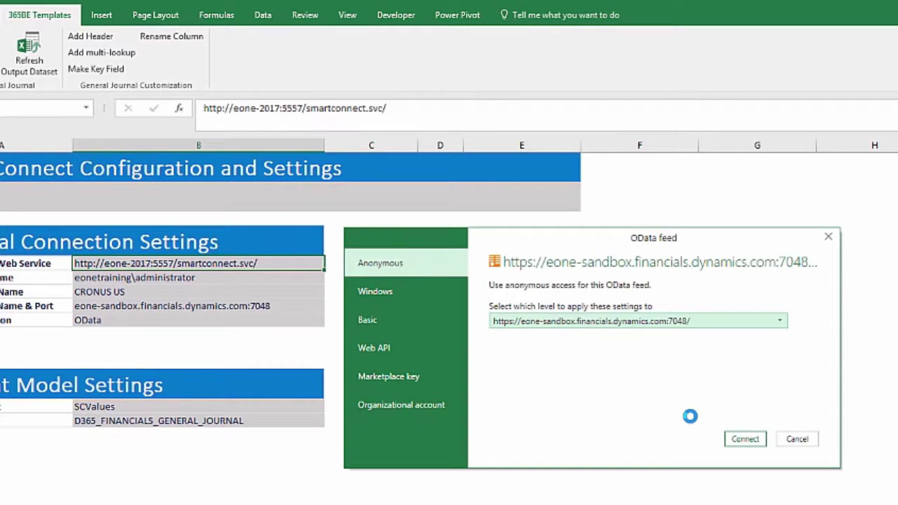
# - Connect to the OData feed with Basic authentication: user name and pasted access key as password
pyautogui.click(426, 321)
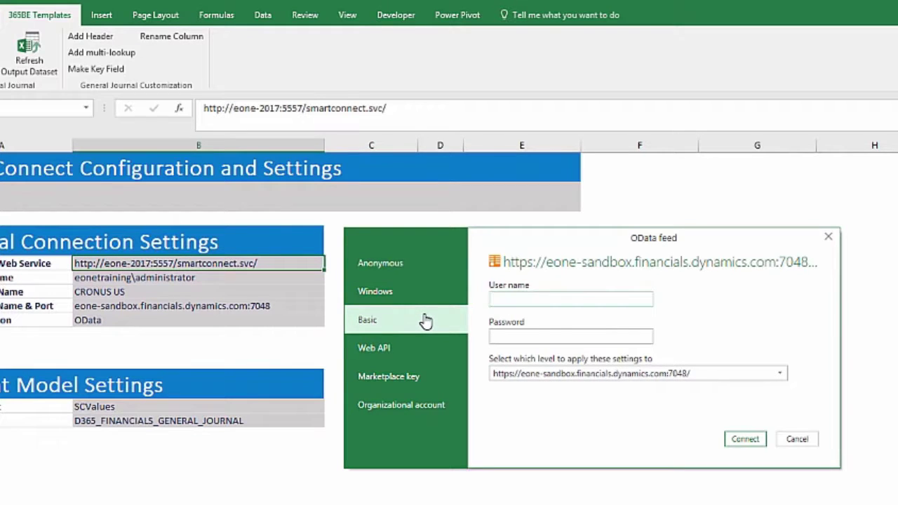
pyautogui.press('Tab')
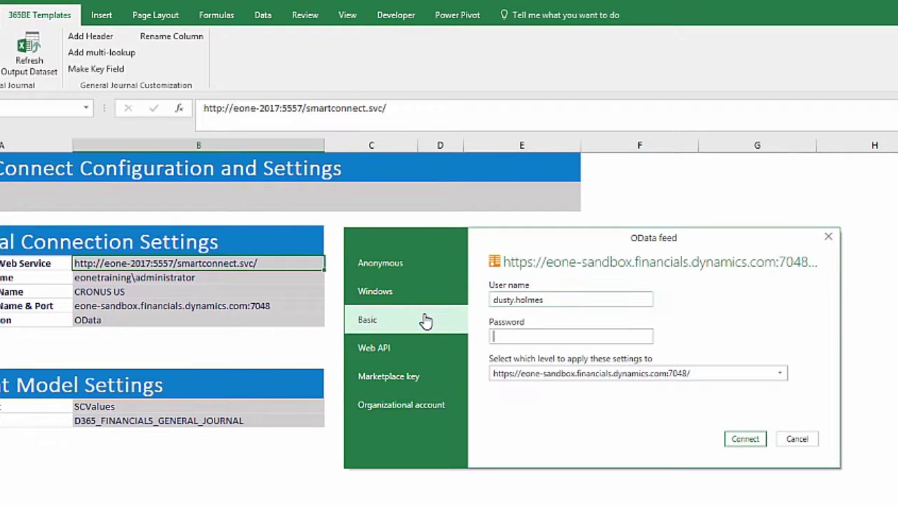
pyautogui.hotkey('ctrl', 'v')
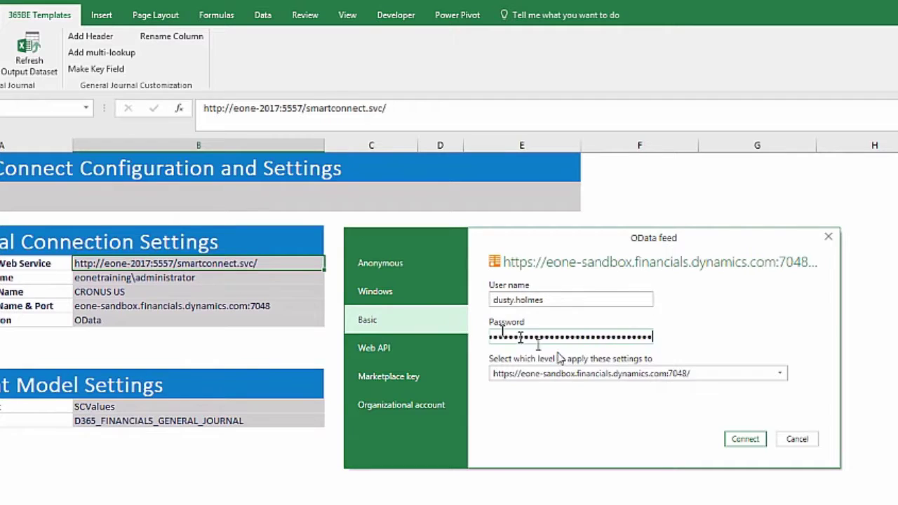
pyautogui.click(738, 440)
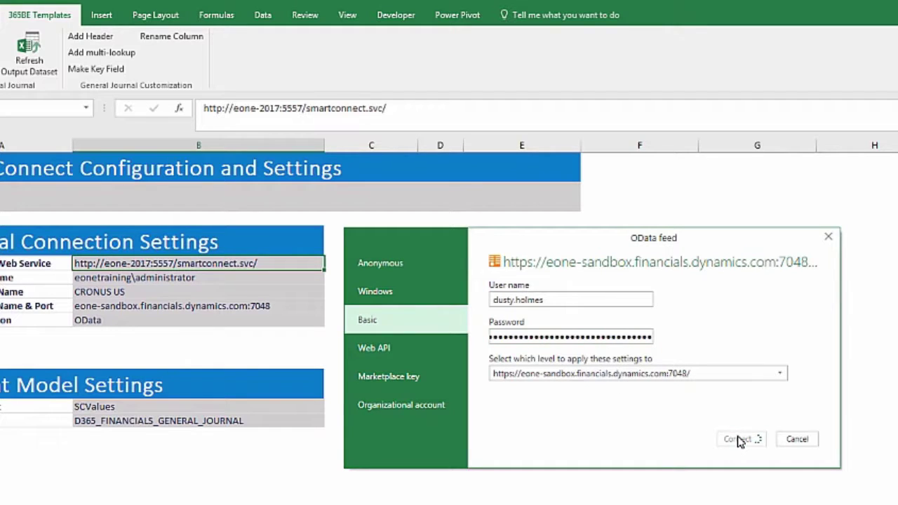